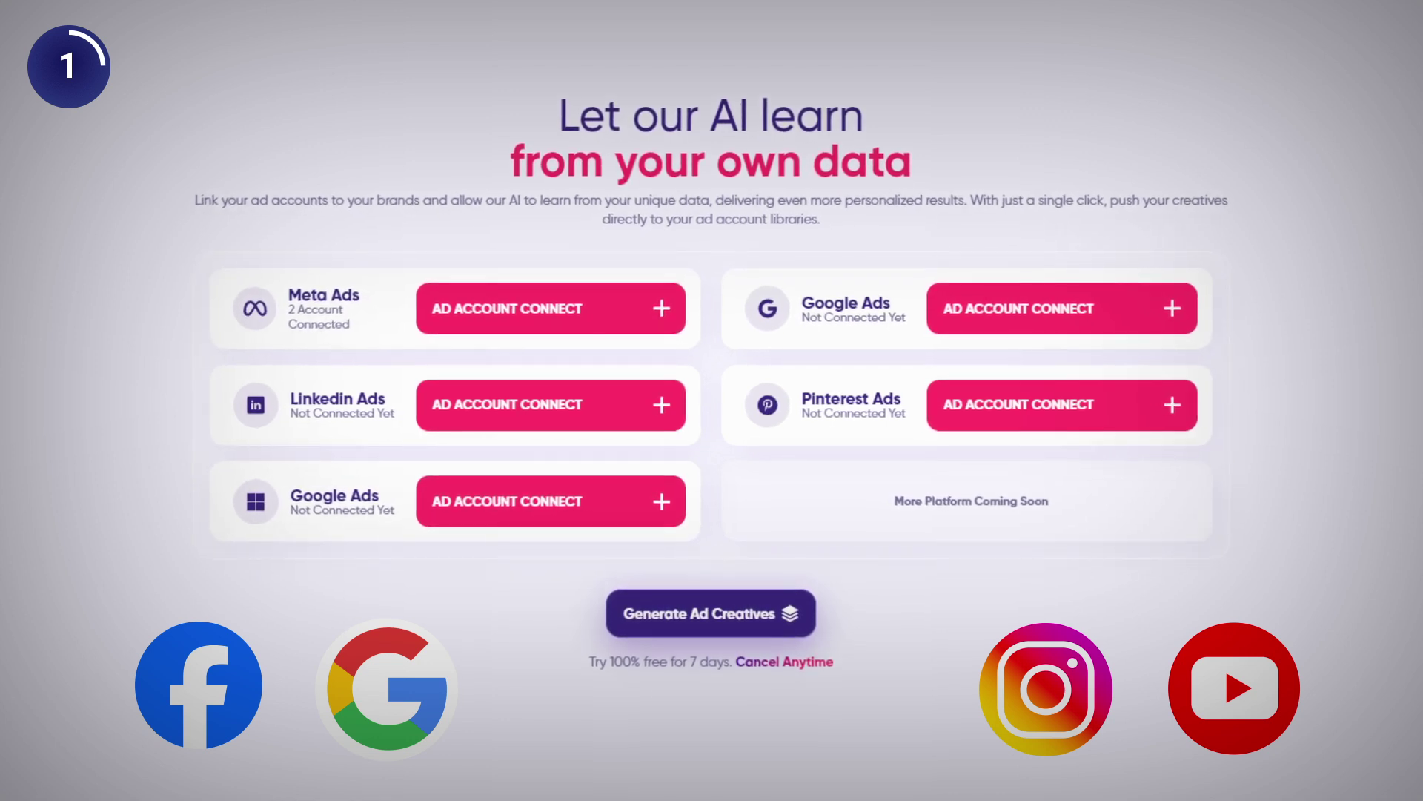
type("m")
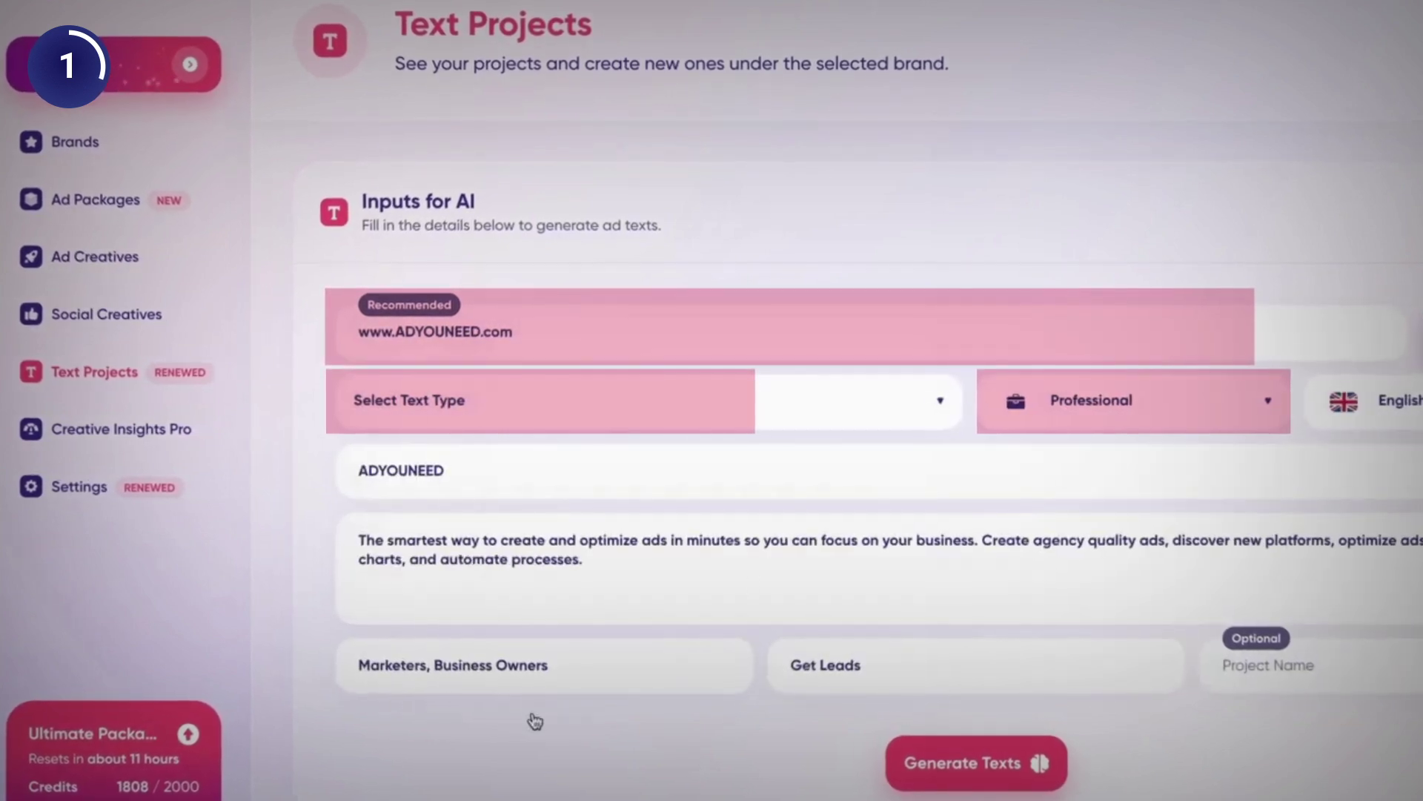
- Open the Select Text Type list of ad text formats for ADYOUNEED
left_click(734, 421)
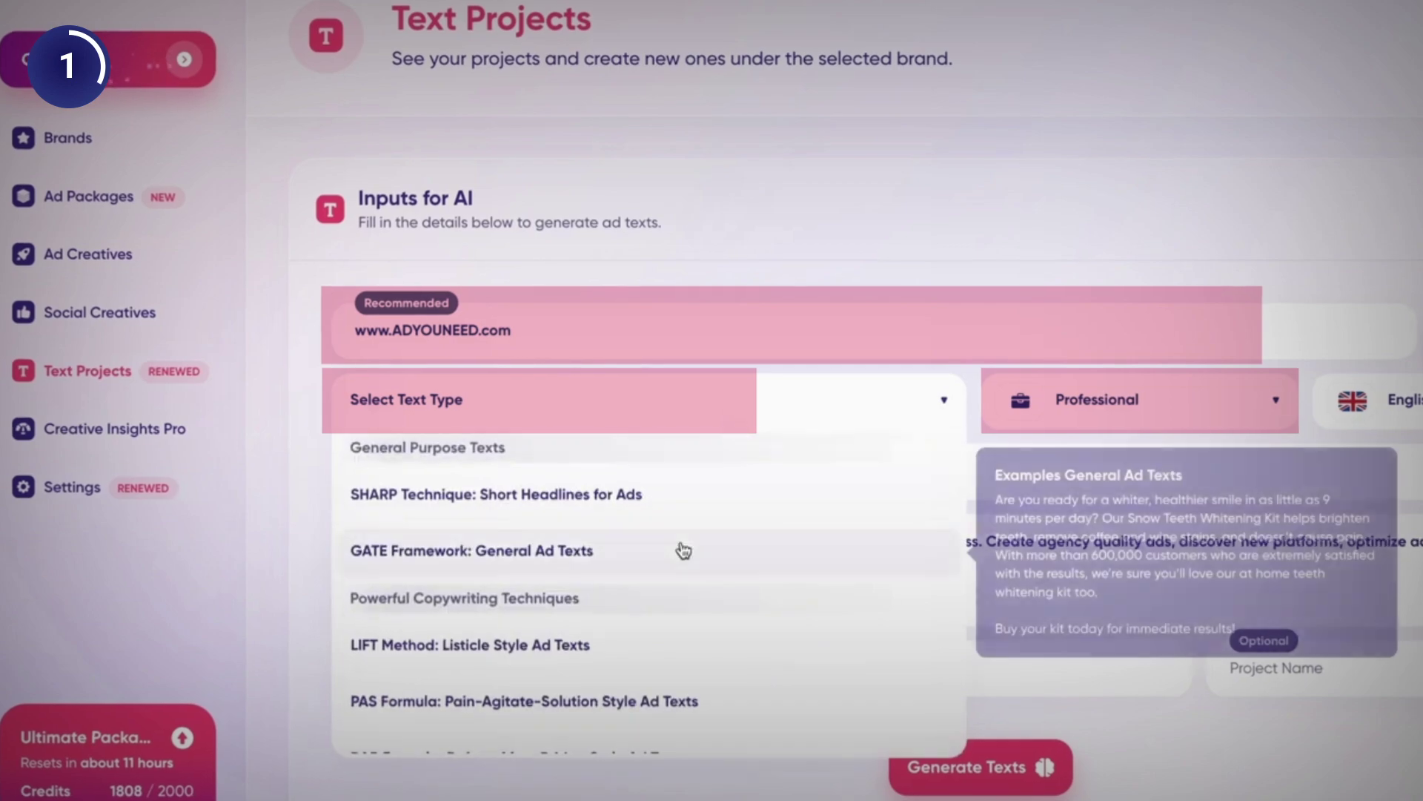
scroll(668, 556, "down", 2)
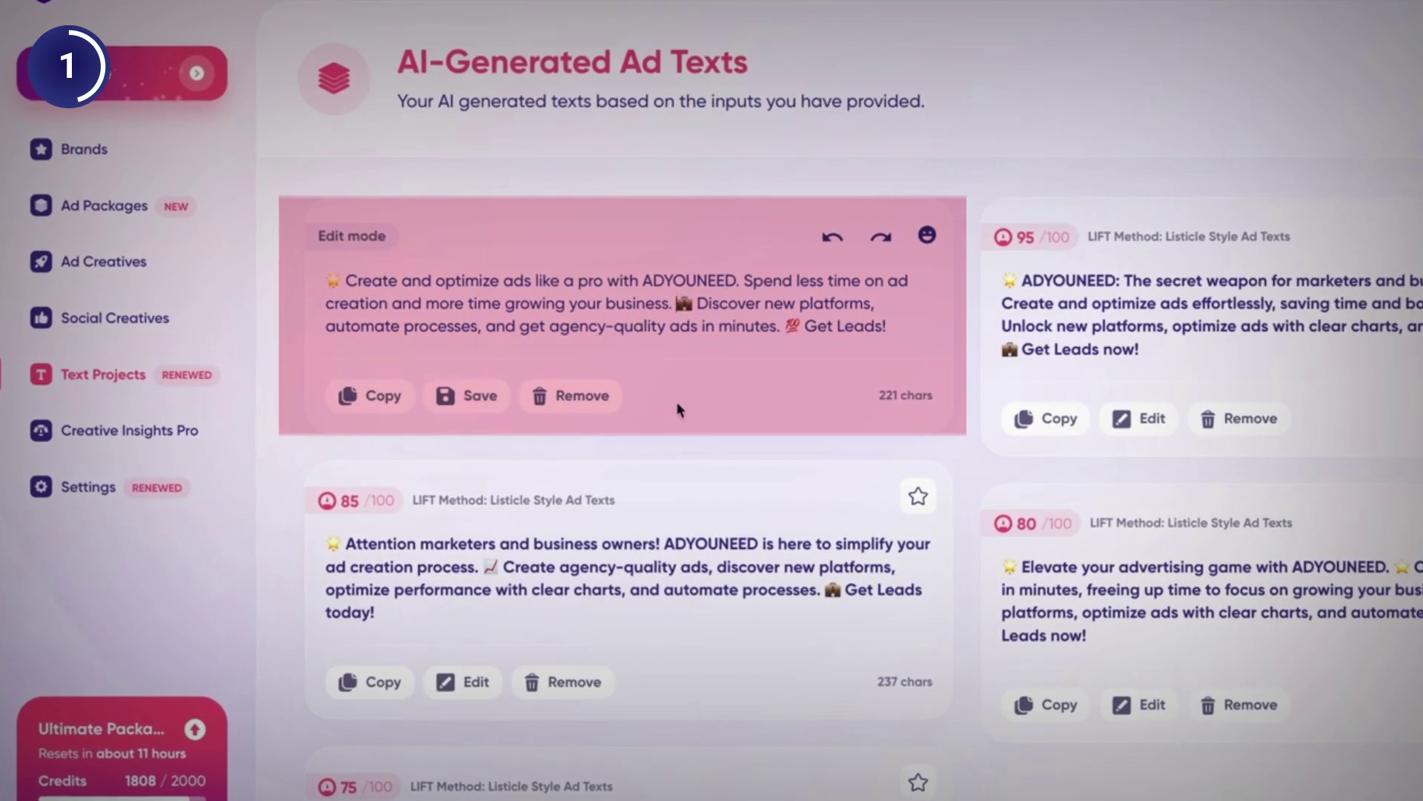
- Break the top ad text onto separate lines, with Get Leads on its own line
key("Return")
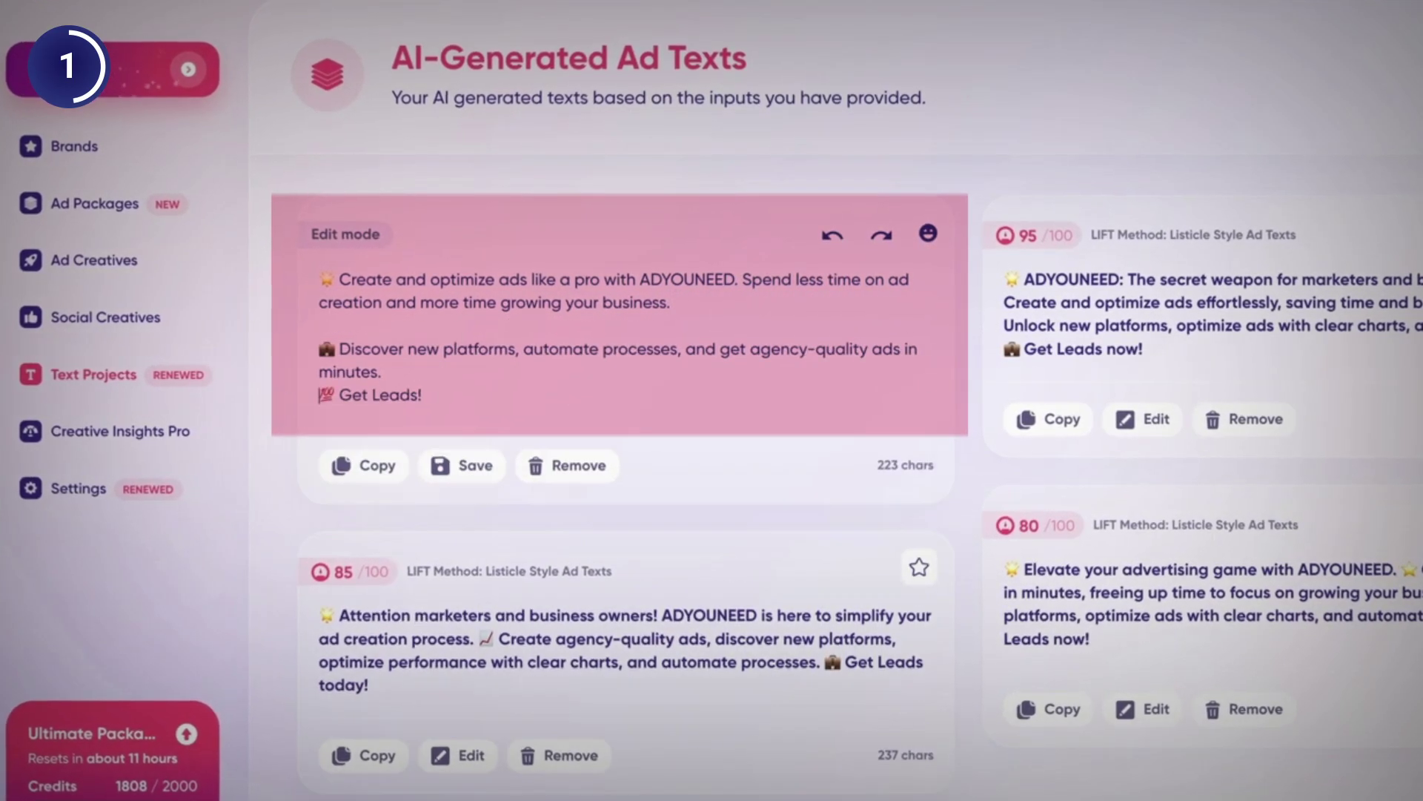
key("Return")
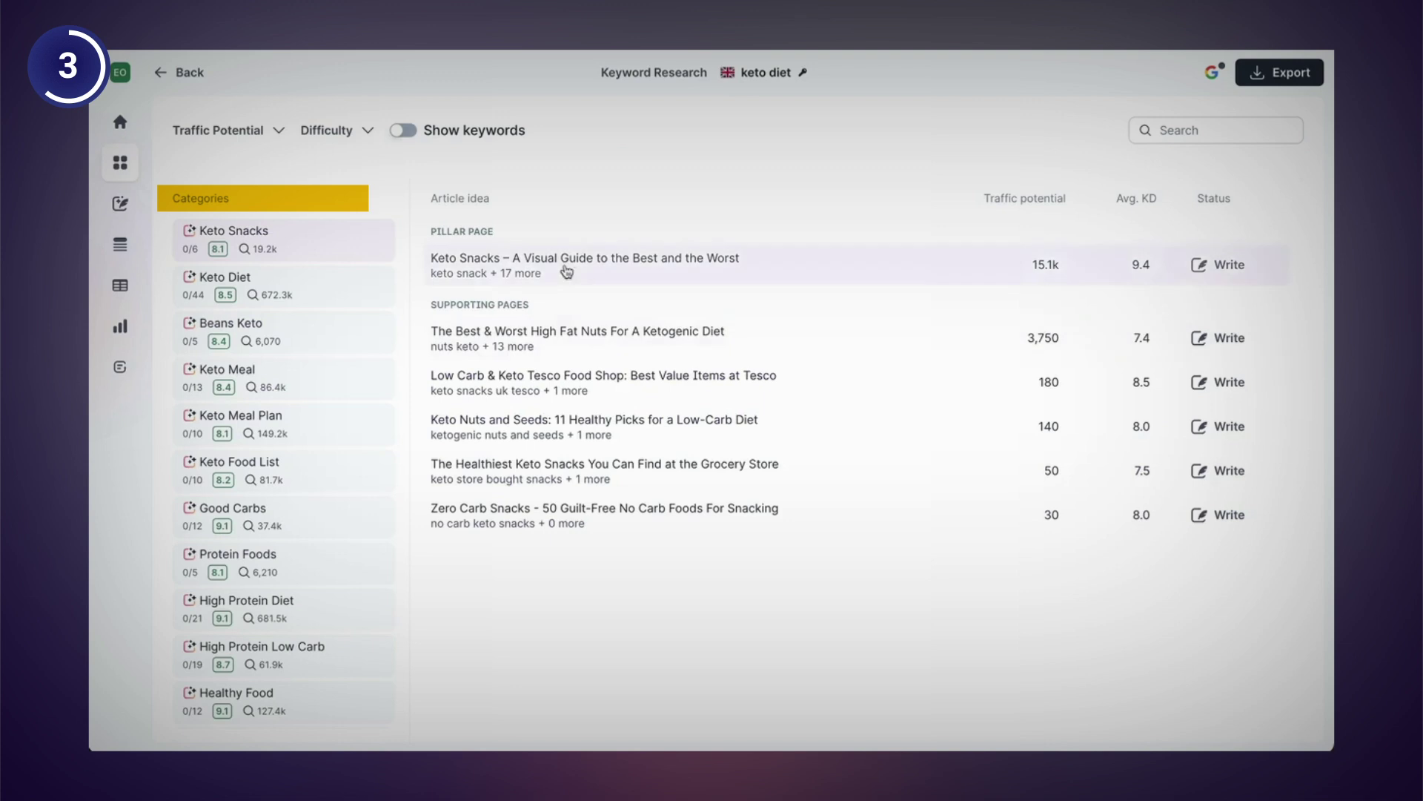
- Show article ideas for the Keto Diet category on the keto diet board
left_click(296, 286)
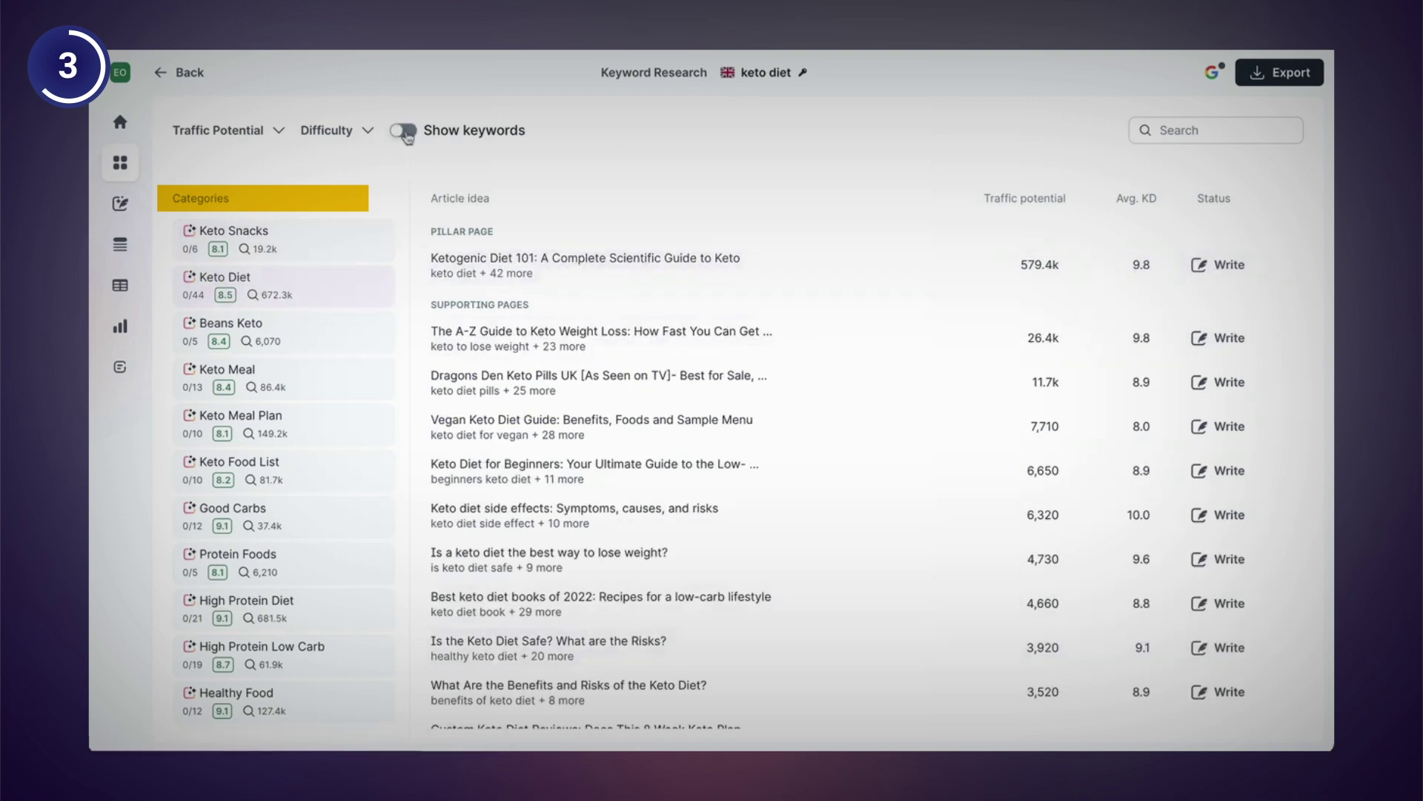